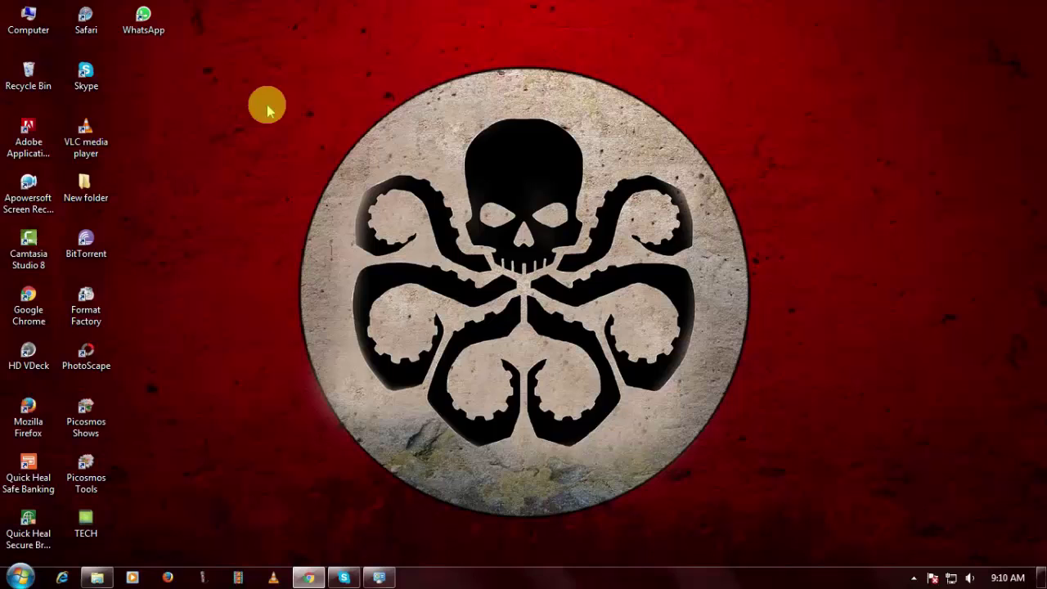
# Launch Camtasia Studio 8 from its desktop shortcut, continuing the evaluation and closing the Welcome screen.
pyautogui.click(28, 252)
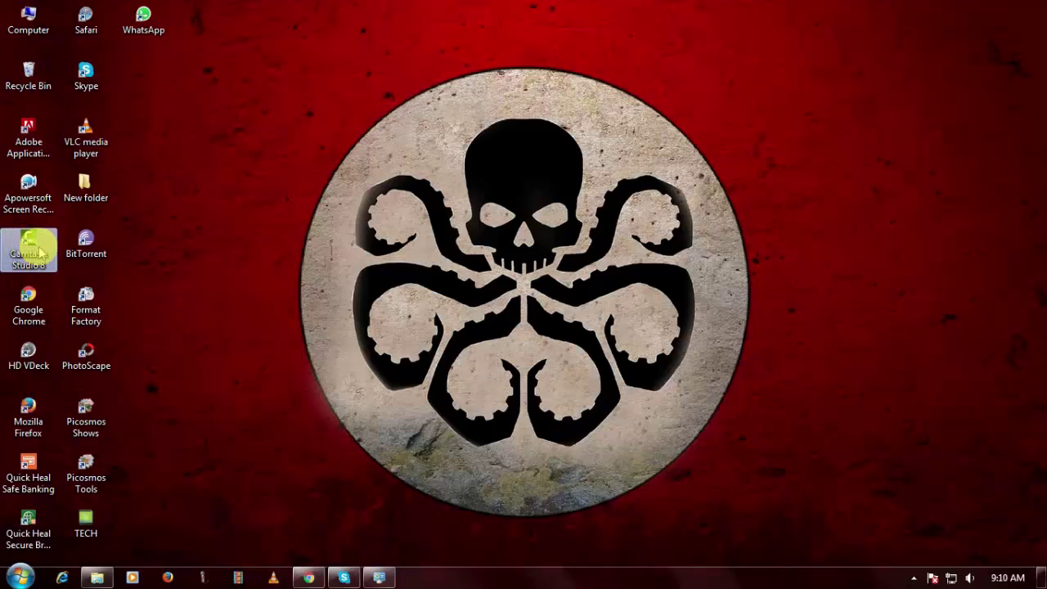
pyautogui.doubleClick(39, 254)
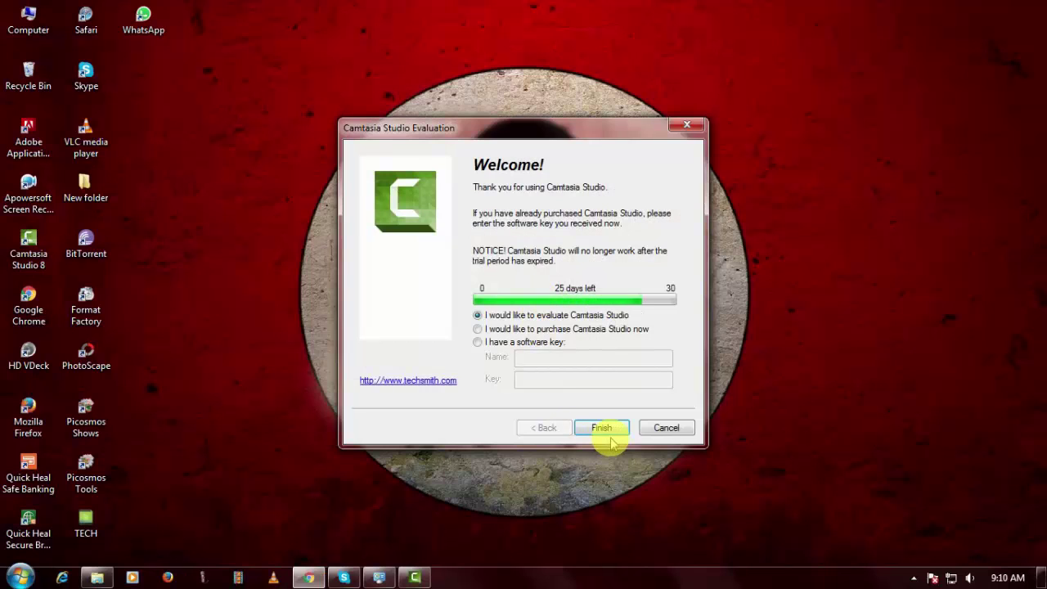
pyautogui.click(610, 434)
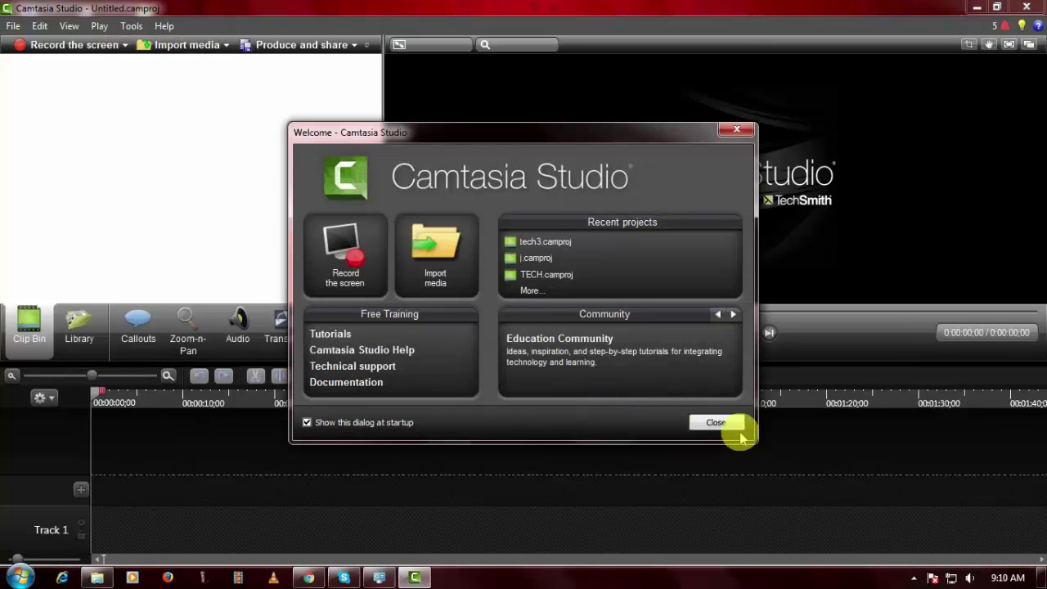
pyautogui.click(717, 423)
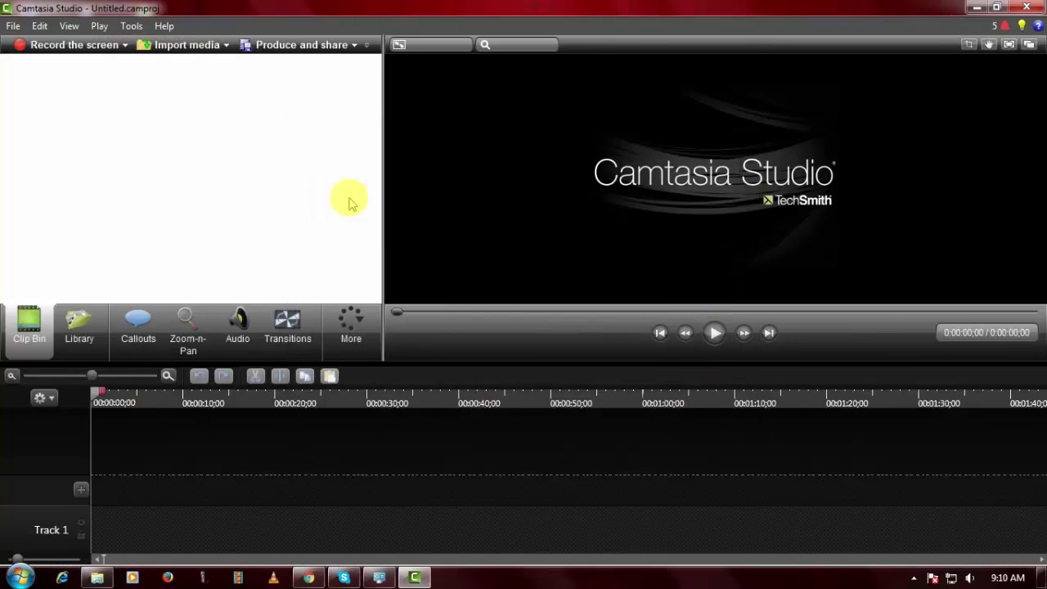
# Import the Asus ZenFone 3 Ultra Commercial video from Downloads > Video into the Clip Bin.
pyautogui.rightClick(200, 158)
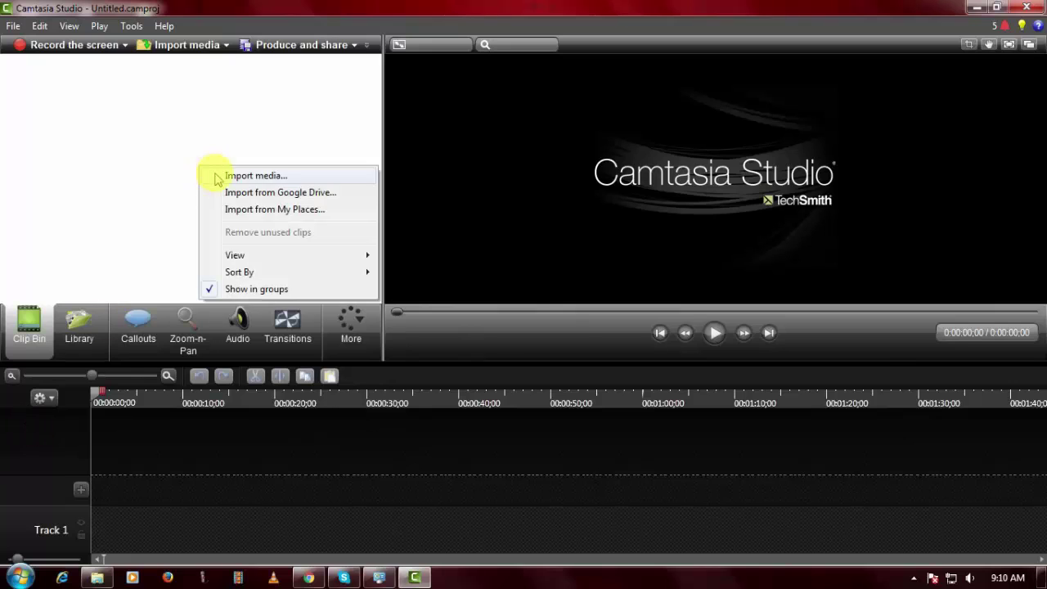
pyautogui.click(219, 176)
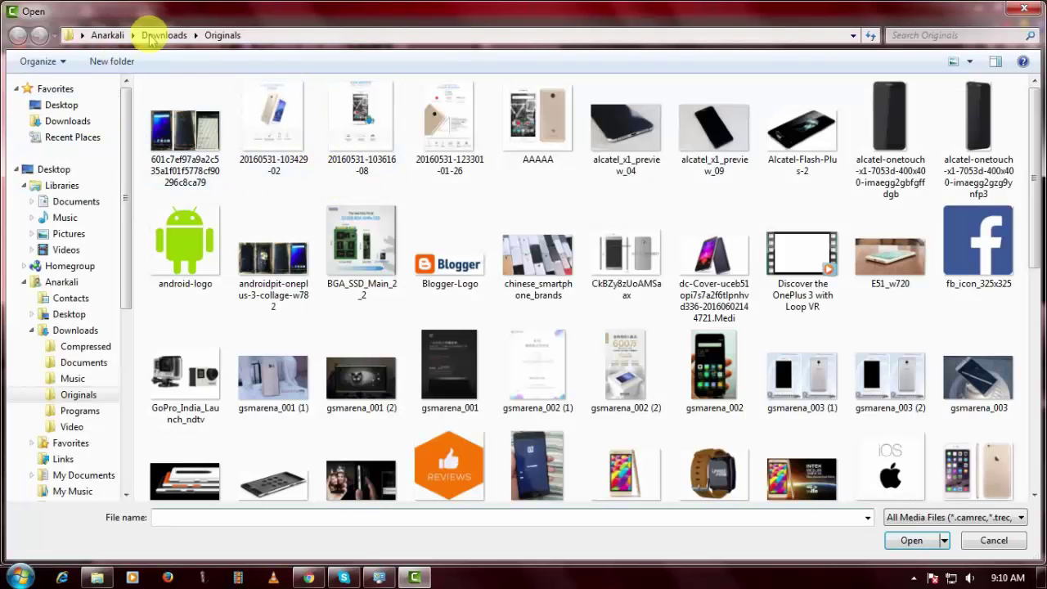
pyautogui.click(176, 35)
pyautogui.doubleClick(573, 119)
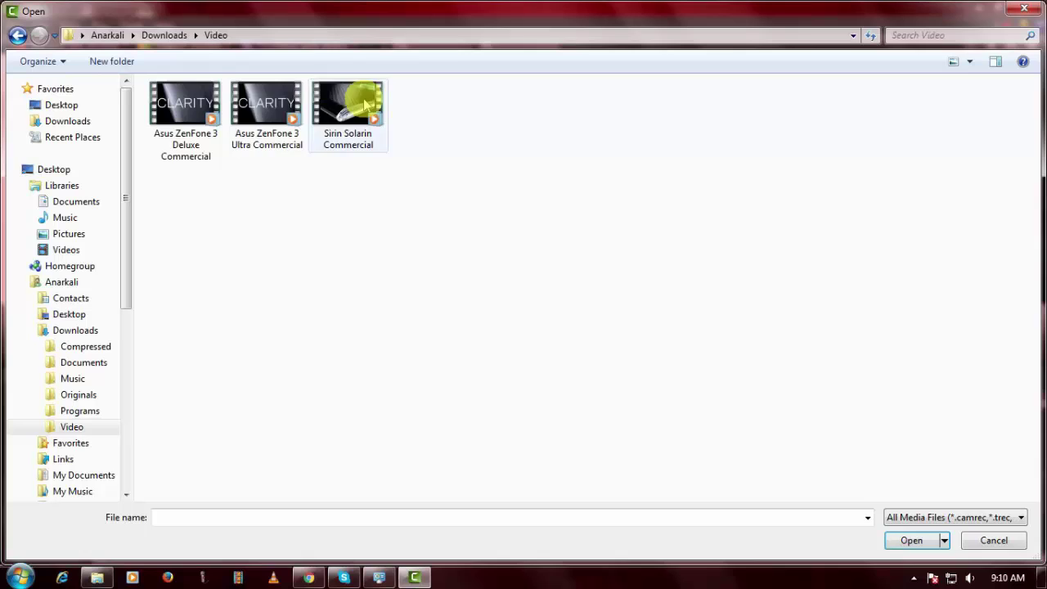
pyautogui.doubleClick(254, 97)
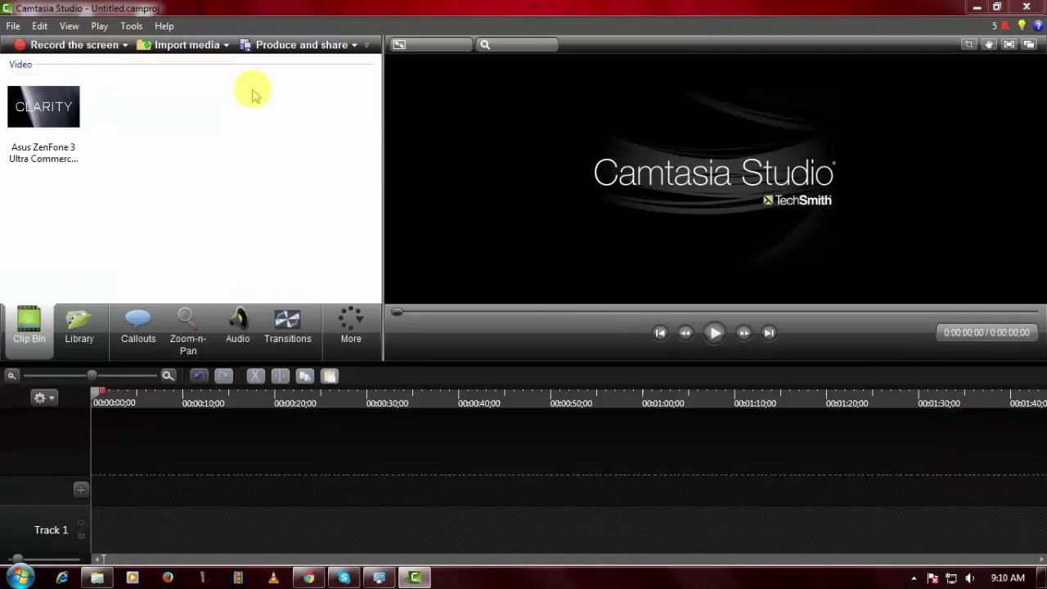
# Put the imported commercial clip onto Track 1 of the timeline.
pyautogui.rightClick(66, 124)
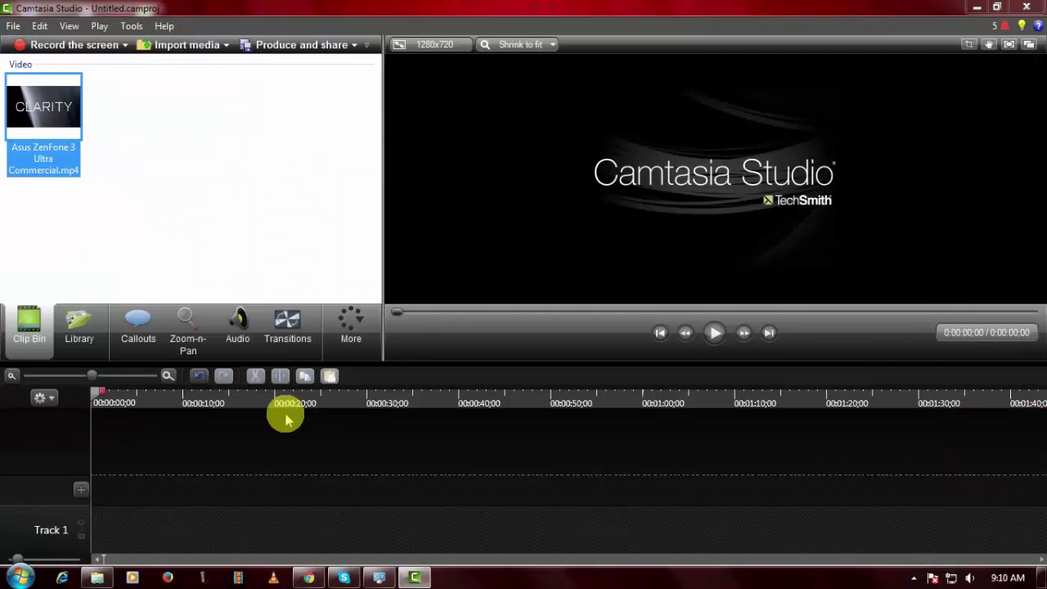
pyautogui.rightClick(70, 124)
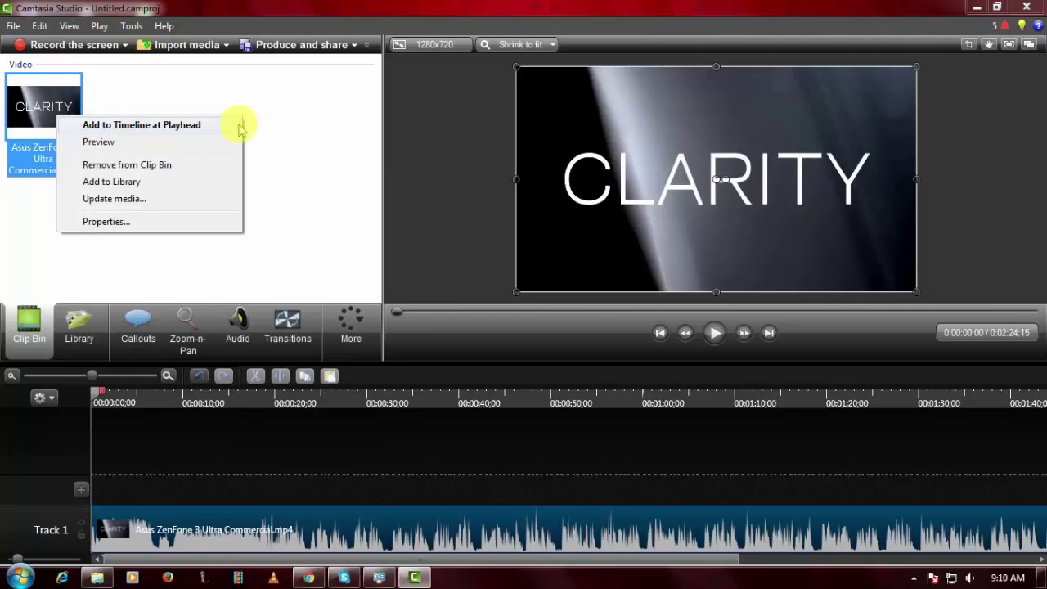
pyautogui.click(292, 93)
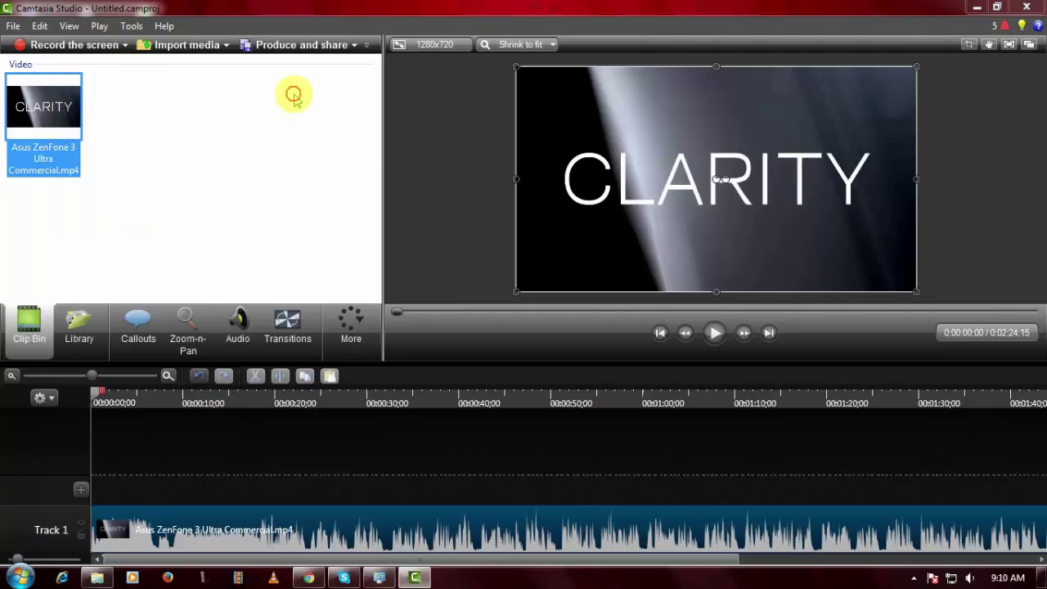
# Import oneplus3_render1_evleaks, micromax tablet, gsmarena_001 (2) and chinese_smartphone_brands from Downloads > Originals.
pyautogui.rightClick(180, 100)
pyautogui.click(187, 103)
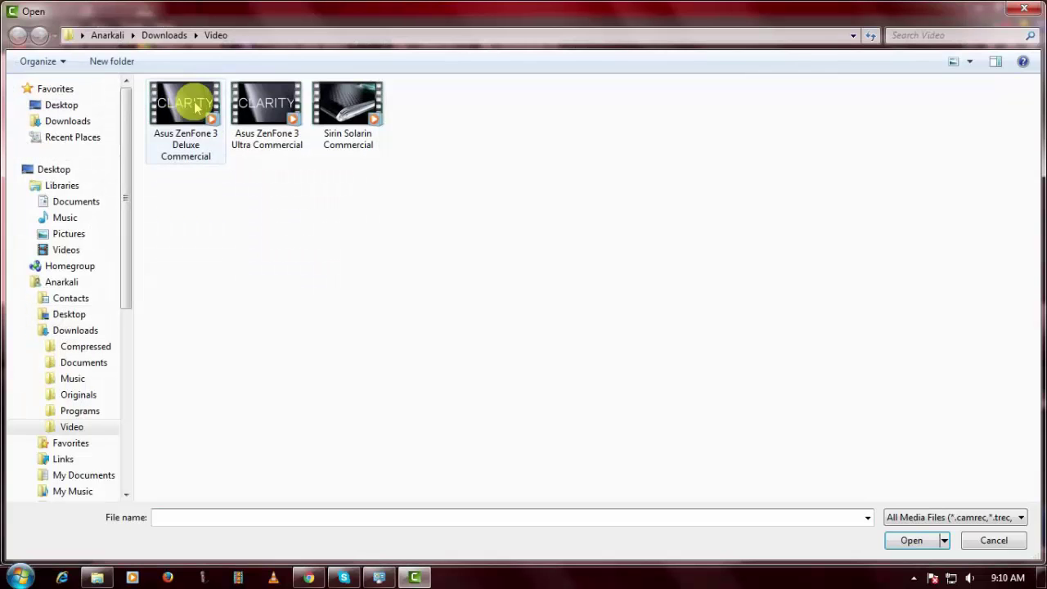
pyautogui.click(149, 35)
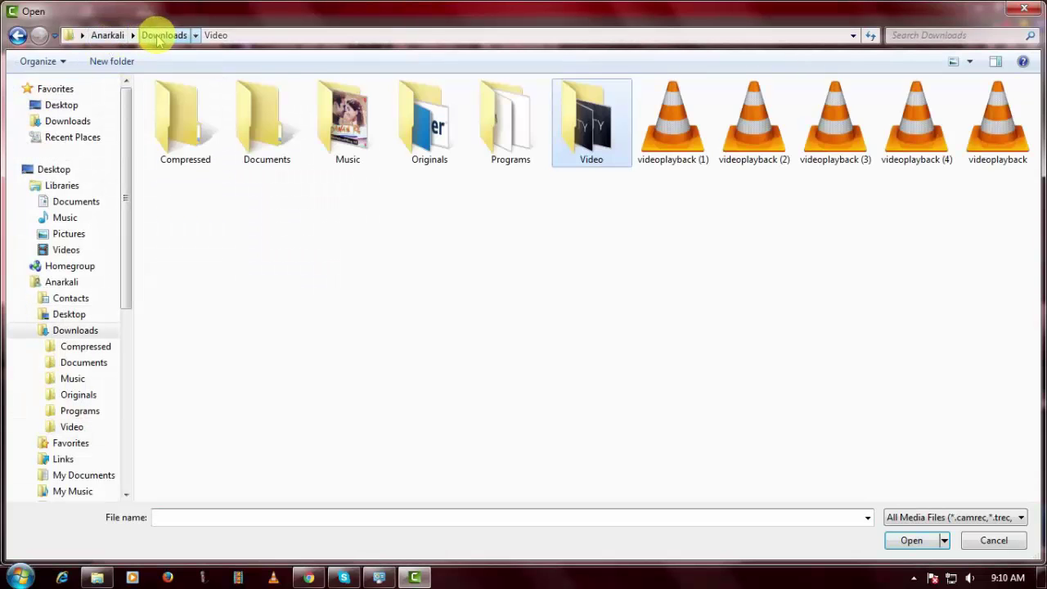
pyautogui.doubleClick(429, 113)
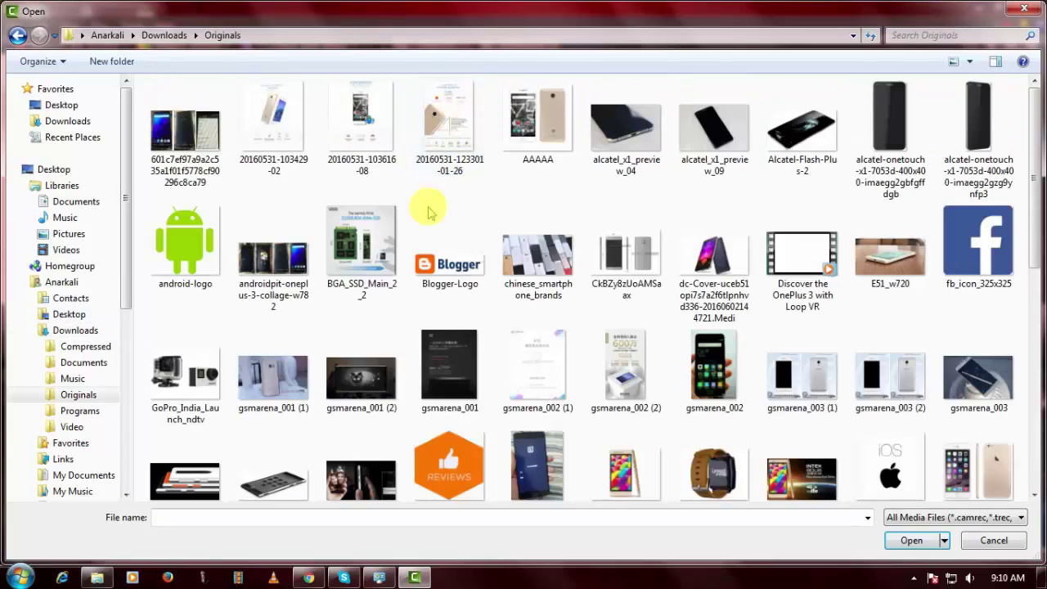
pyautogui.scroll(-5, 535, 221)
pyautogui.scroll(-1, 622, 196)
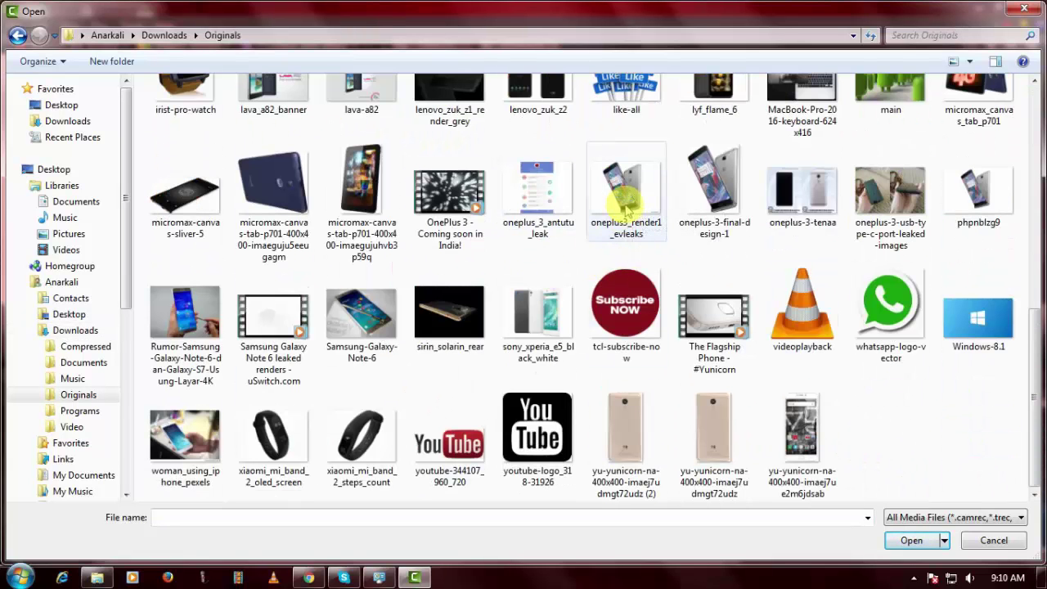
pyautogui.click(622, 197)
pyautogui.keyDown('ctrl'); pyautogui.click(274, 204); pyautogui.keyUp('ctrl')
pyautogui.scroll(5, 444, 199)
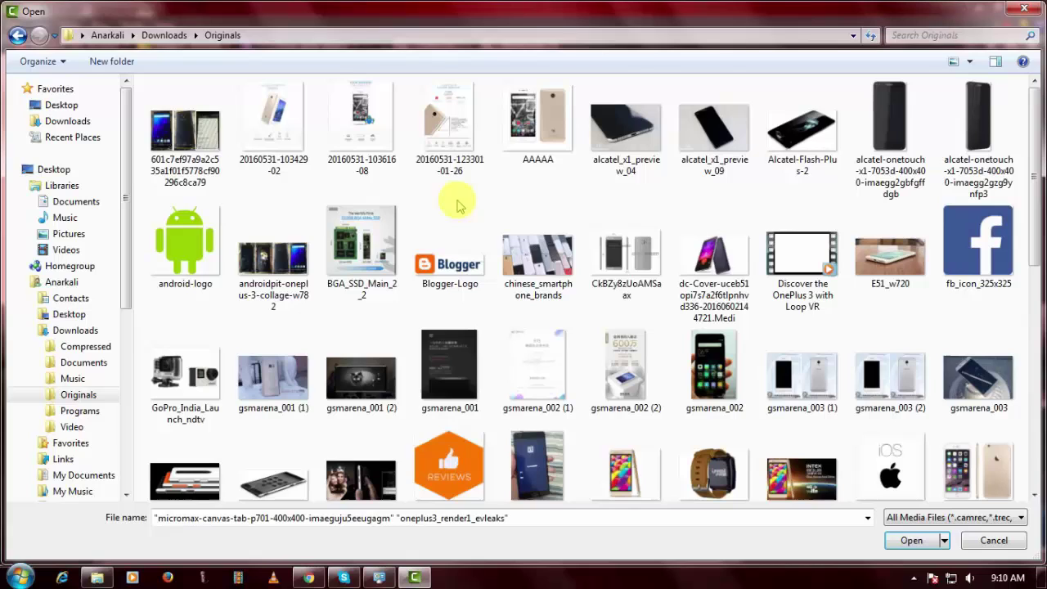
pyautogui.keyDown('ctrl'); pyautogui.click(537, 260); pyautogui.keyUp('ctrl')
pyautogui.keyDown('ctrl'); pyautogui.click(392, 380); pyautogui.keyUp('ctrl')
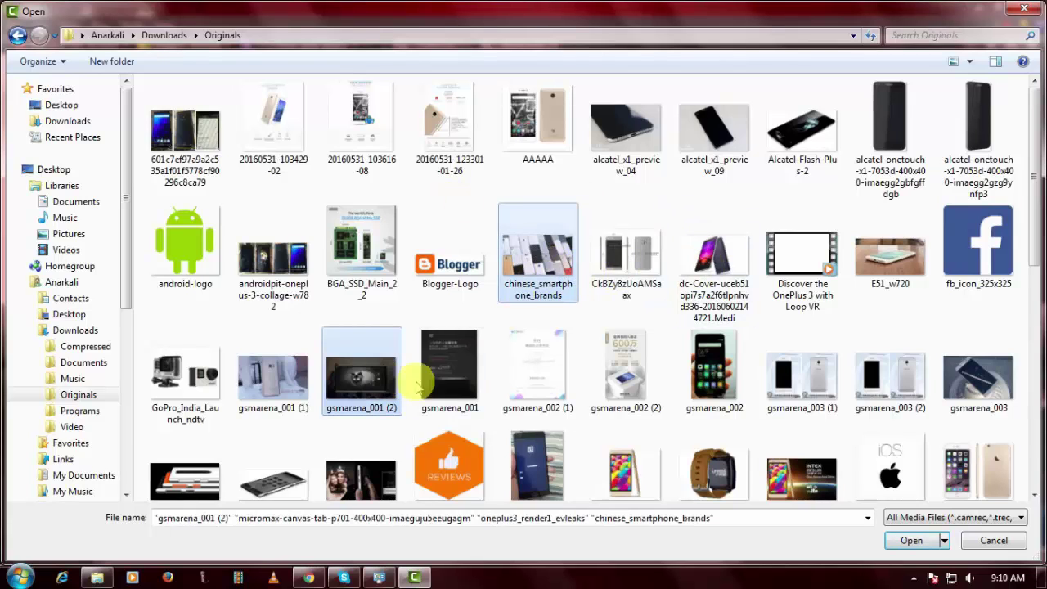
pyautogui.click(923, 544)
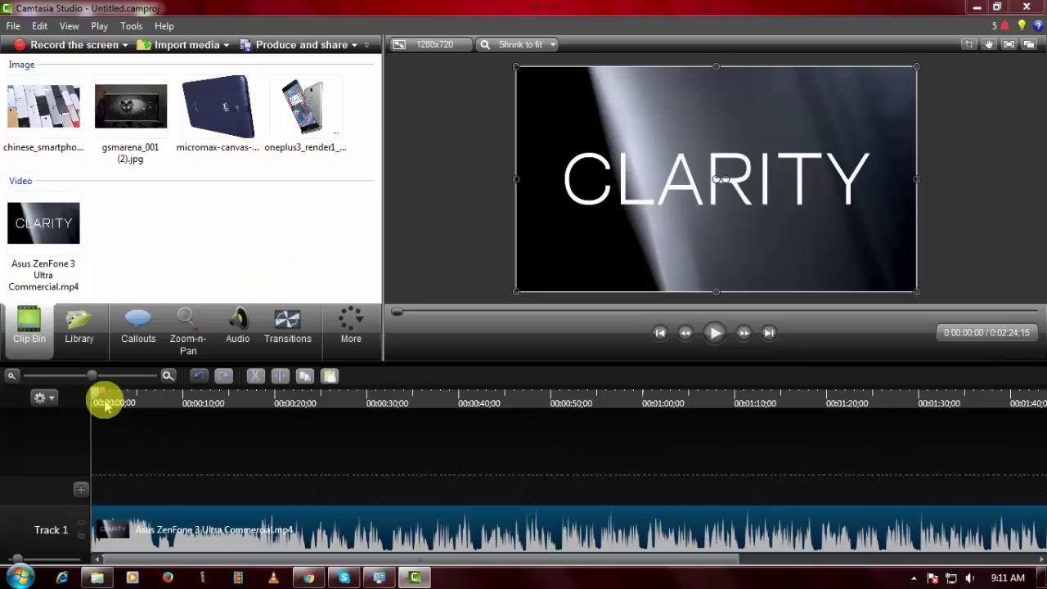
# Set the playhead to about 0:20 and bring up the gsmarena_001 (2) image's menu.
pyautogui.moveTo(96, 395)
pyautogui.mouseDown()
pyautogui.moveTo(174, 403)
pyautogui.moveTo(124, 410)
pyautogui.moveTo(293, 413)
pyautogui.moveTo(279, 398)
pyautogui.mouseUp()
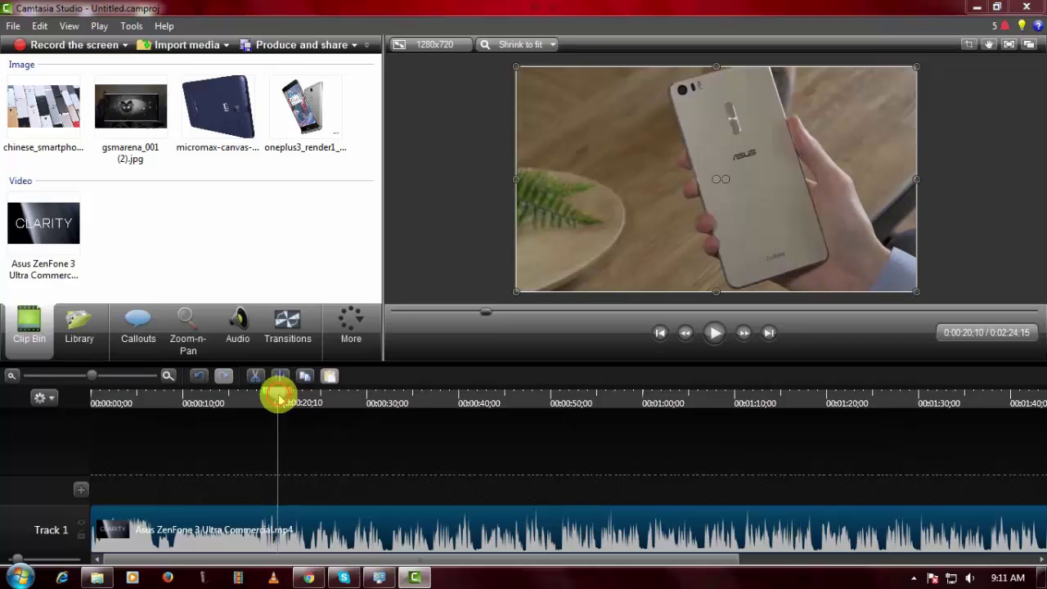
pyautogui.rightClick(123, 112)
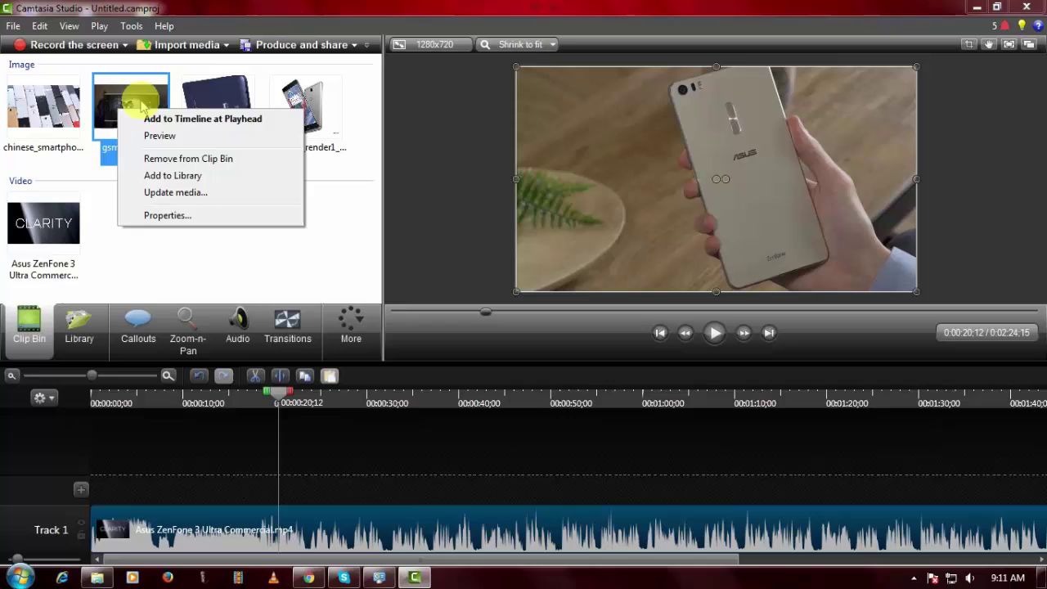
# Add the gsmarena image to Track 2 at the playhead and resize it to fill the frame.
pyautogui.click(152, 118)
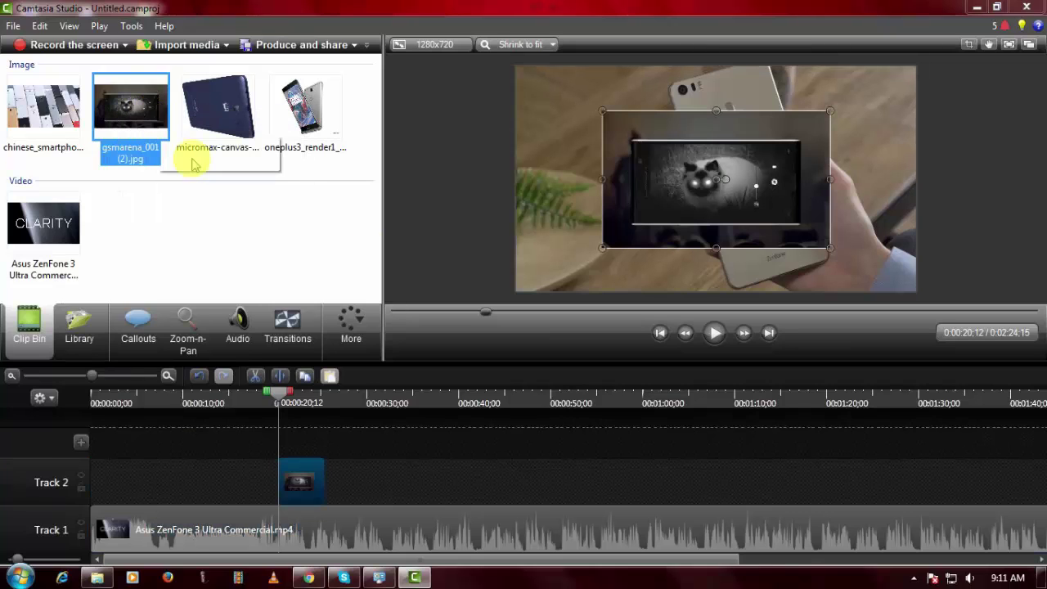
pyautogui.moveTo(719, 223); pyautogui.dragTo(634, 181)
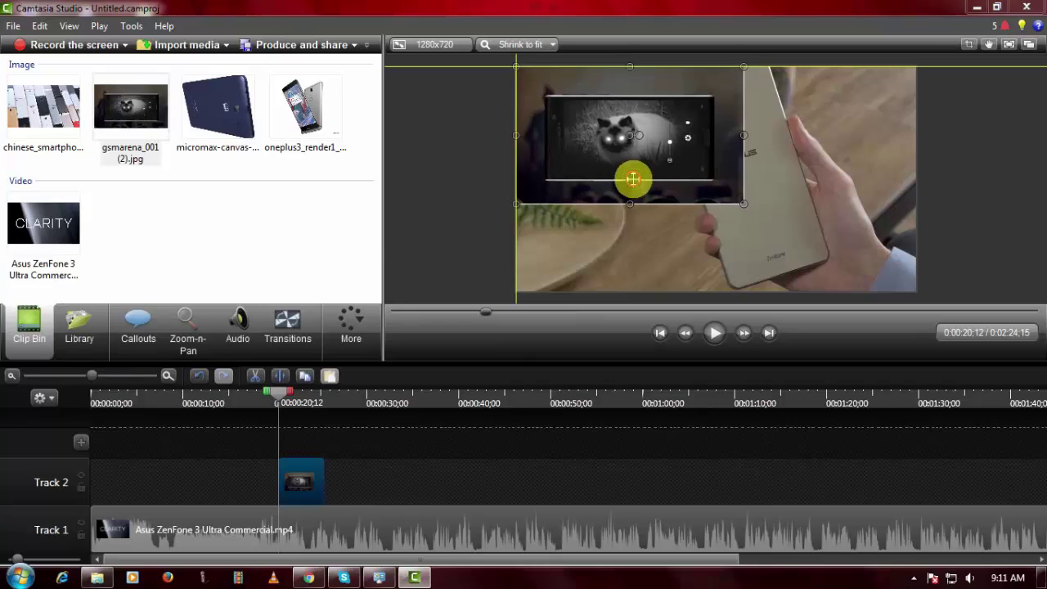
pyautogui.moveTo(743, 205); pyautogui.dragTo(916, 299)
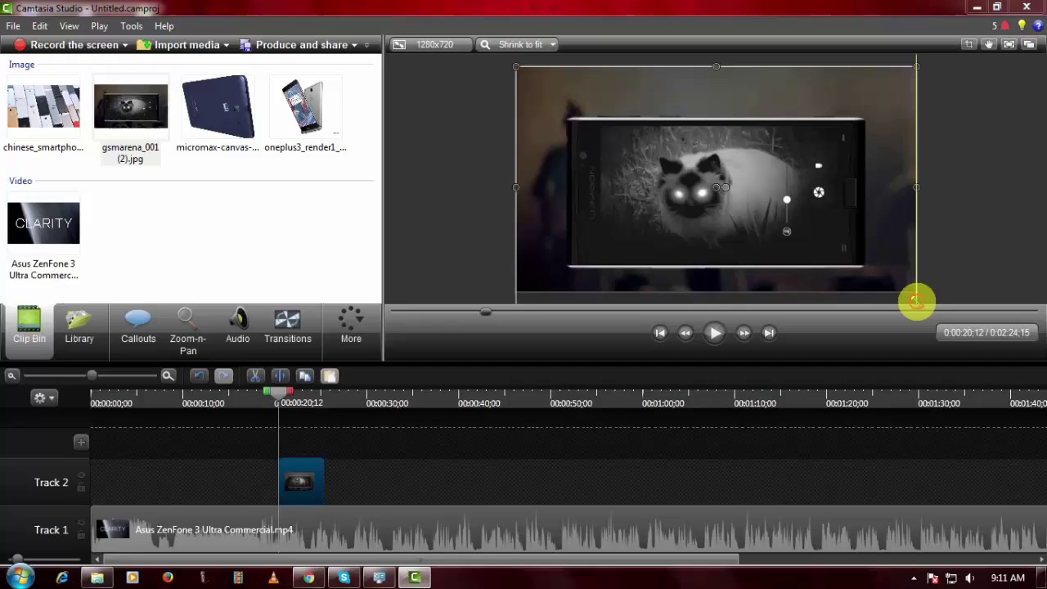
pyautogui.moveTo(894, 264); pyautogui.dragTo(898, 263)
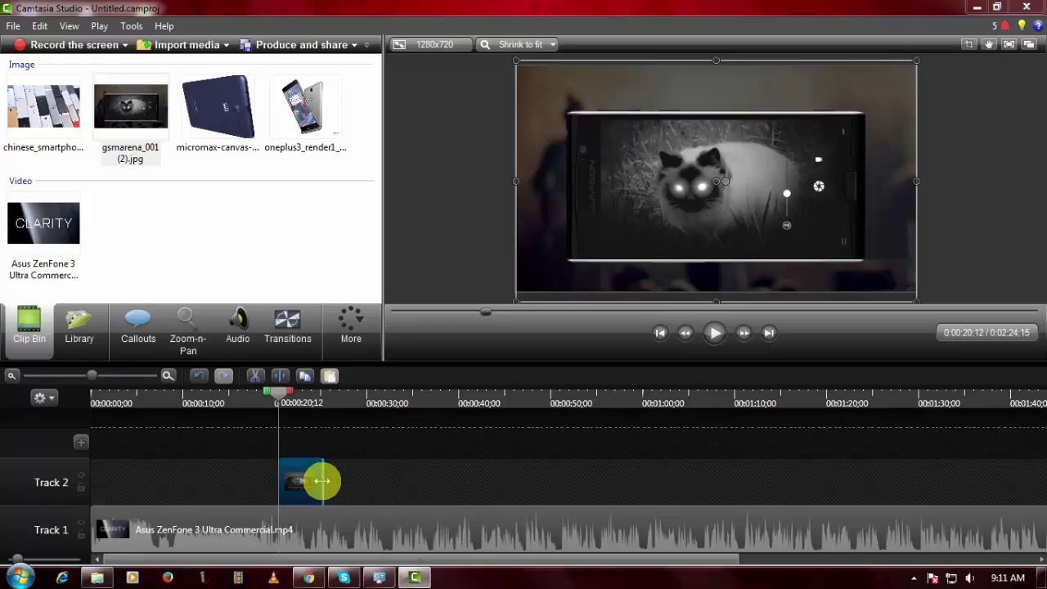
# Lengthen the gsmarena clip to about ten seconds, then move the playhead past 0:28.
pyautogui.moveTo(324, 481); pyautogui.dragTo(344, 482)
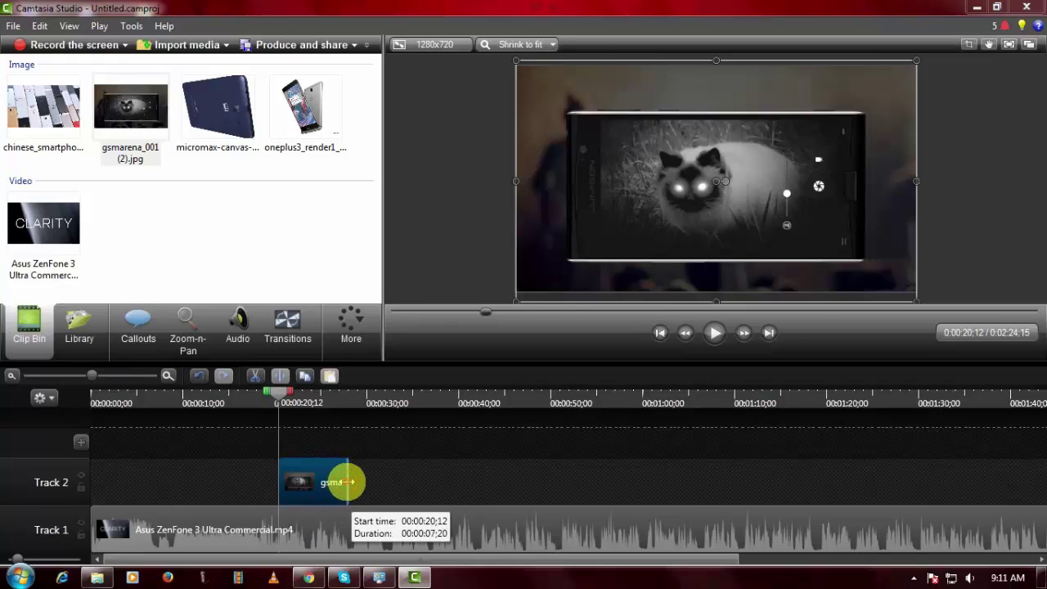
pyautogui.moveTo(344, 482); pyautogui.dragTo(374, 482)
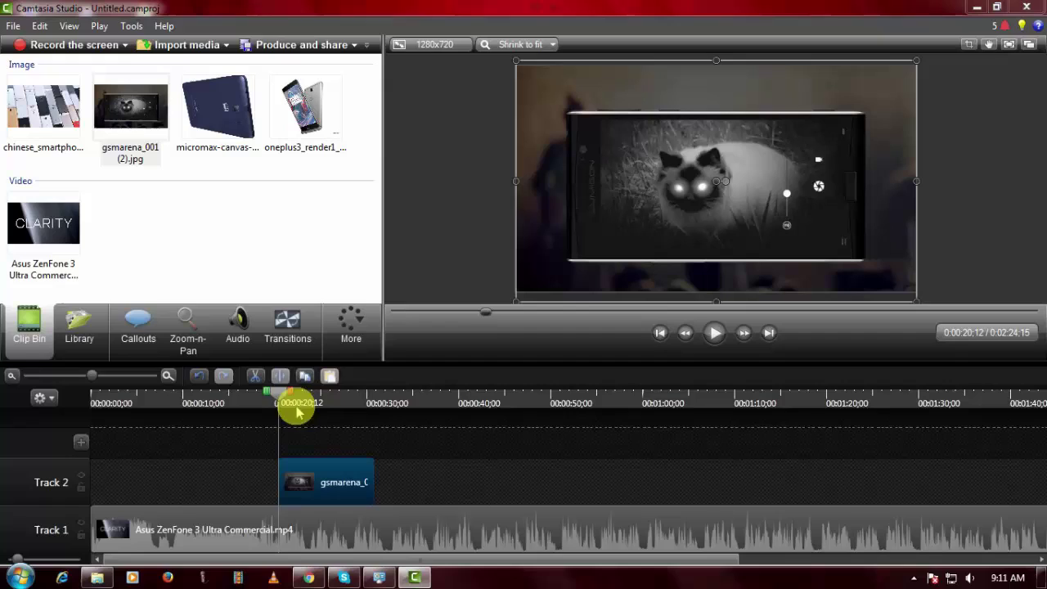
pyautogui.moveTo(281, 399)
pyautogui.mouseDown()
pyautogui.moveTo(368, 417)
pyautogui.moveTo(278, 432)
pyautogui.mouseUp()
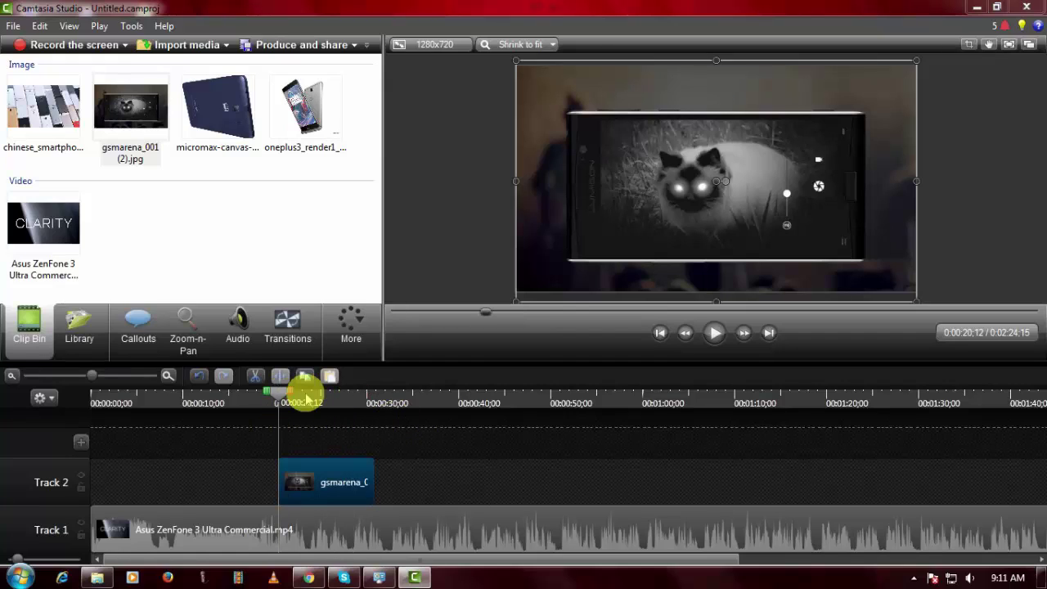
pyautogui.moveTo(278, 391); pyautogui.dragTo(425, 399)
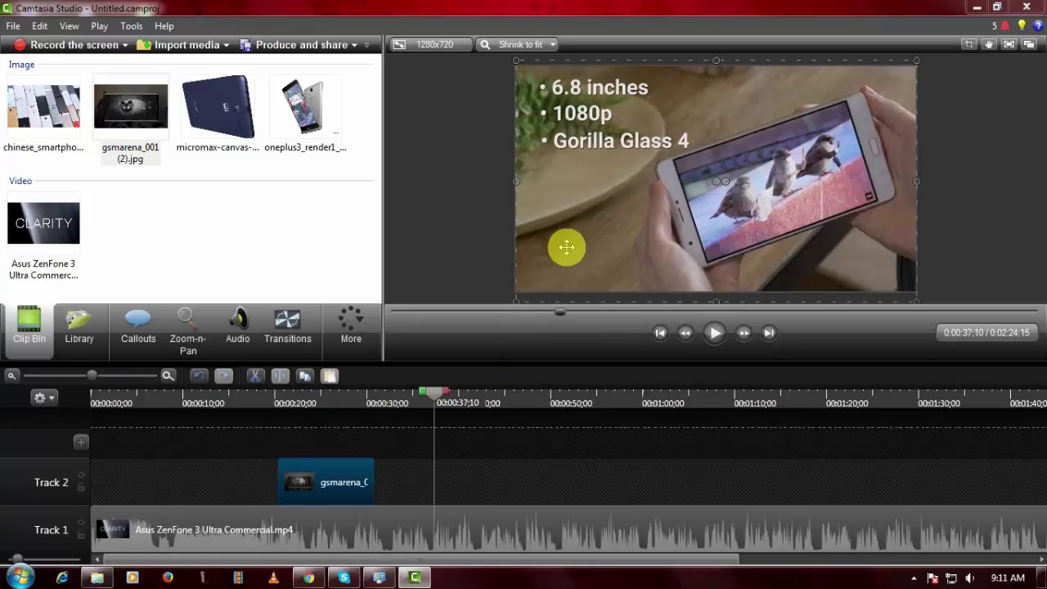
# Add the oneplus3_render1_evleaks image to Track 2 at 0:39:20.
pyautogui.rightClick(299, 109)
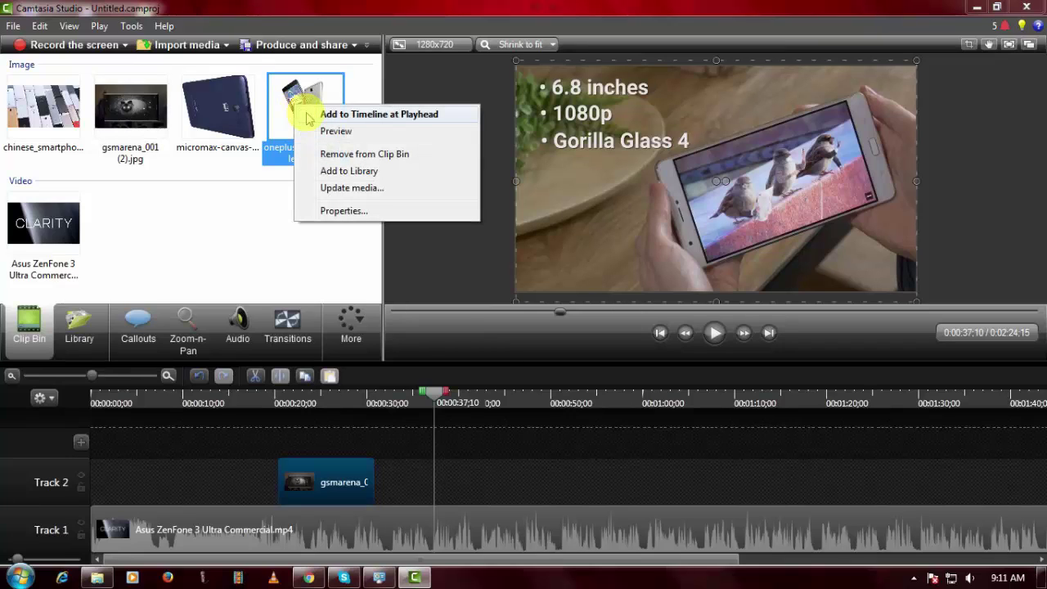
pyautogui.click(456, 401)
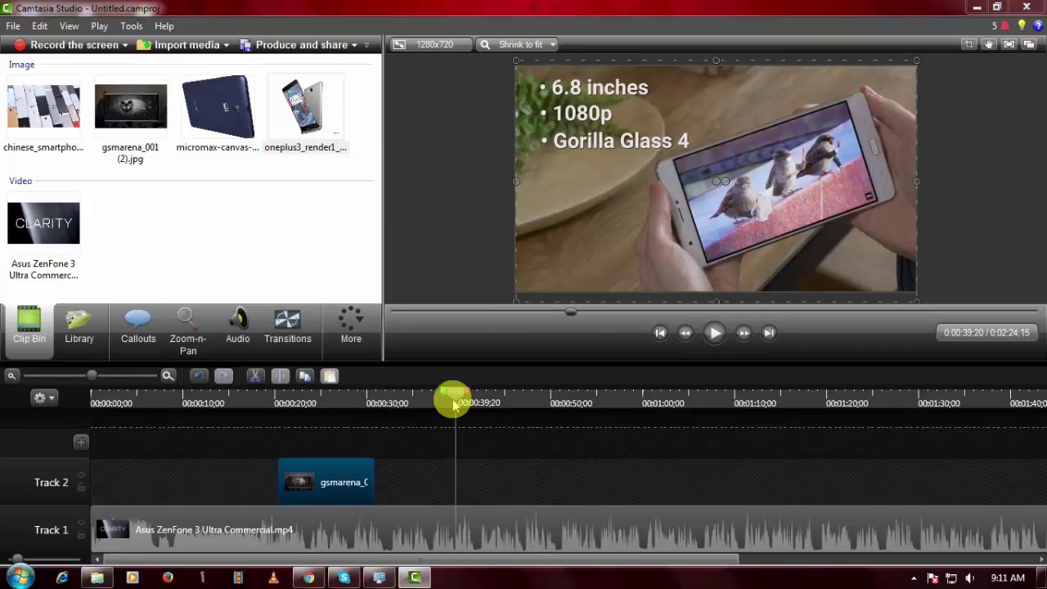
pyautogui.rightClick(329, 119)
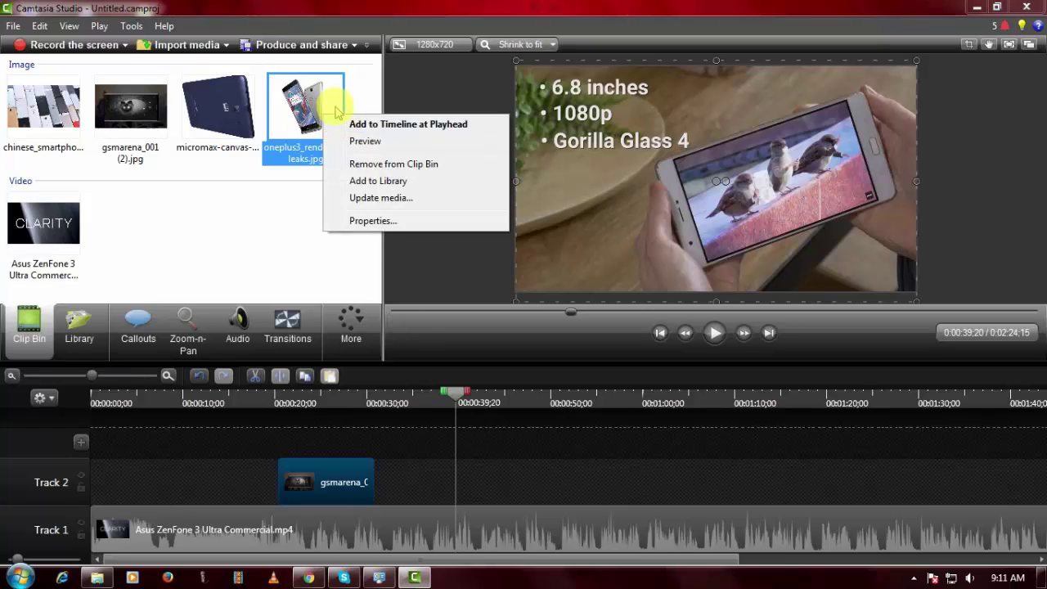
pyautogui.click(362, 125)
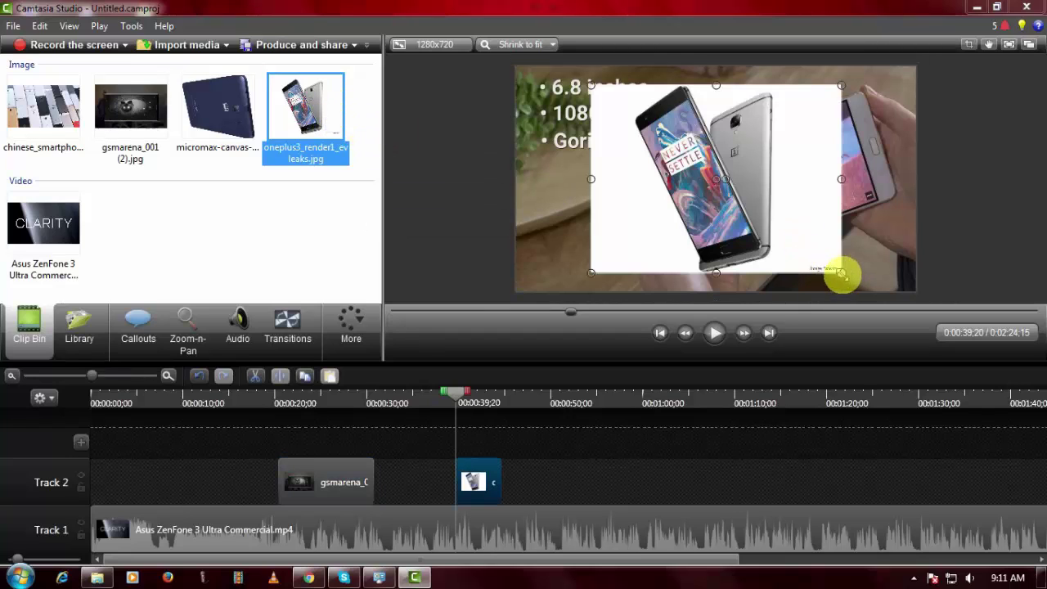
# Stretch the OnePlus image to the frame's right and bottom edges so it fills the canvas.
pyautogui.moveTo(848, 278)
pyautogui.mouseDown()
pyautogui.moveTo(949, 332)
pyautogui.moveTo(815, 227)
pyautogui.moveTo(858, 228)
pyautogui.mouseUp()
pyautogui.moveTo(865, 175); pyautogui.dragTo(935, 183)
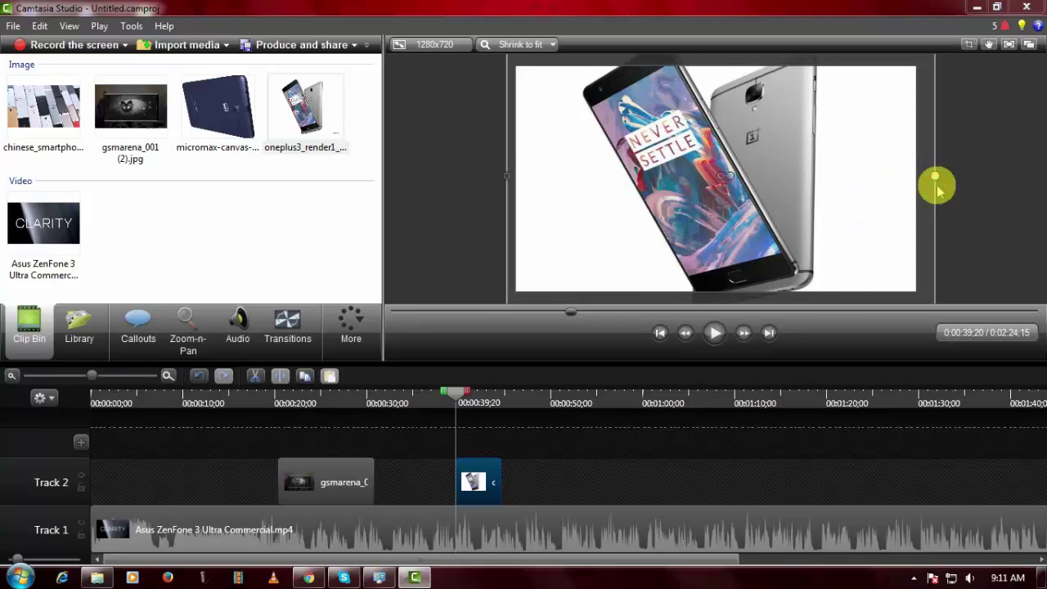
pyautogui.moveTo(720, 260)
pyautogui.mouseDown()
pyautogui.moveTo(728, 304)
pyautogui.moveTo(761, 283)
pyautogui.mouseUp()
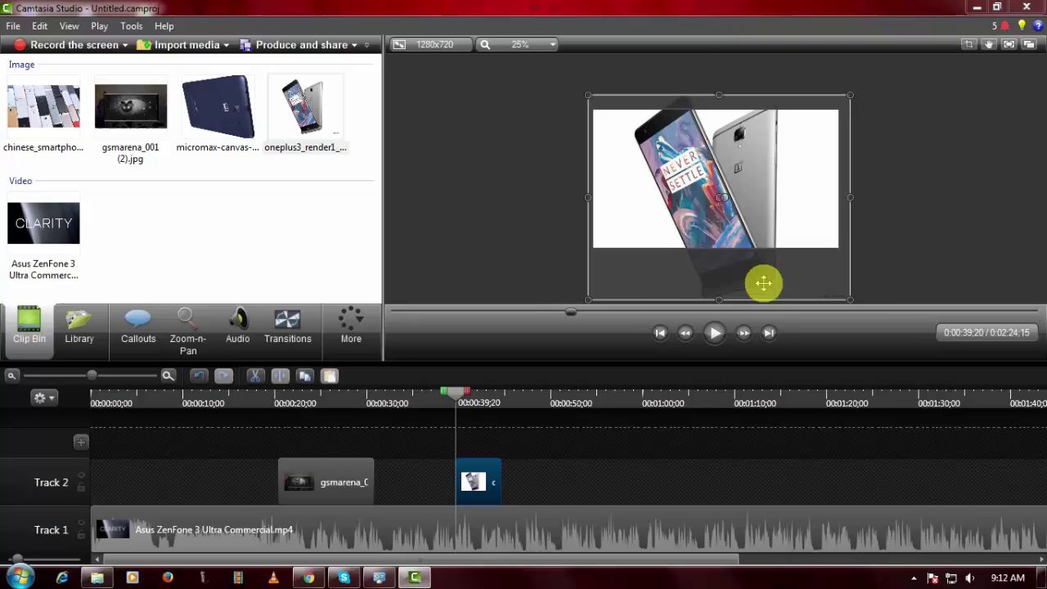
pyautogui.click(988, 229)
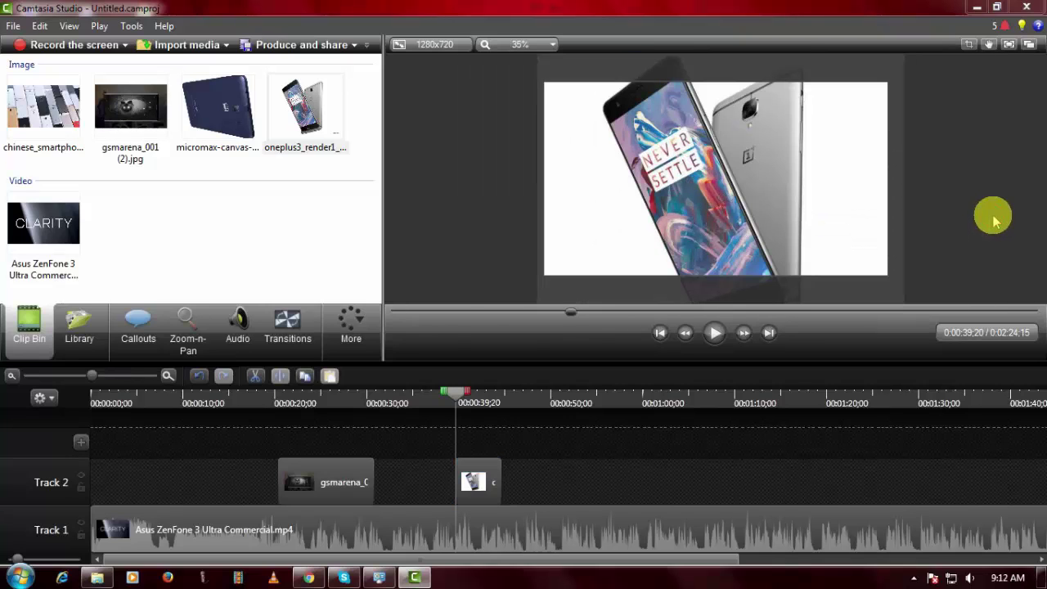
# Place chinese_smartphone_brands at 1:06 on Track 2, scale it to fill the frame, and rewind the playhead.
pyautogui.click(704, 401)
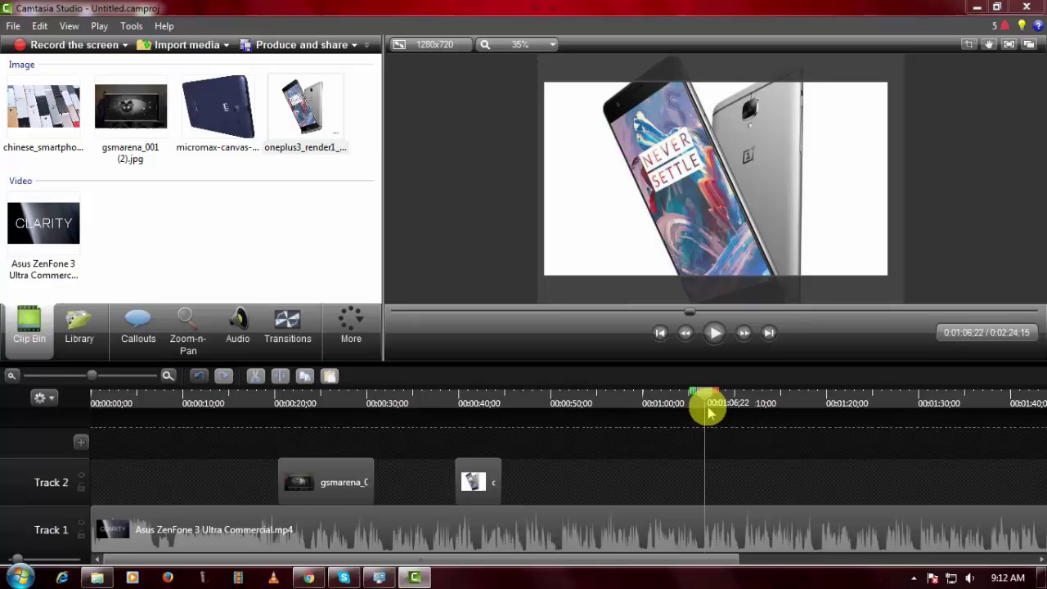
pyautogui.rightClick(72, 105)
pyautogui.click(106, 115)
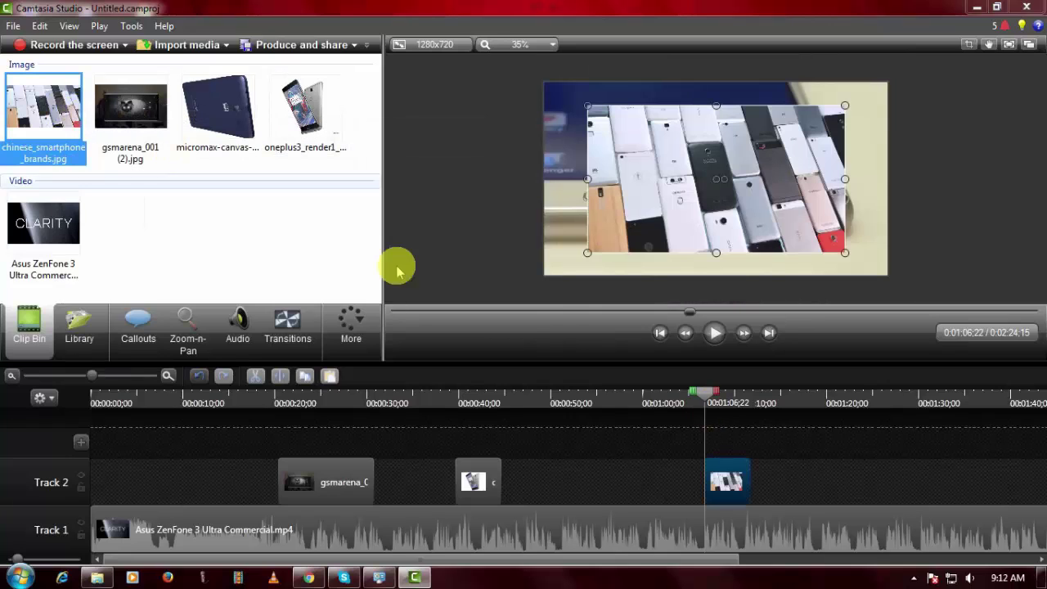
pyautogui.moveTo(844, 253); pyautogui.dragTo(889, 275)
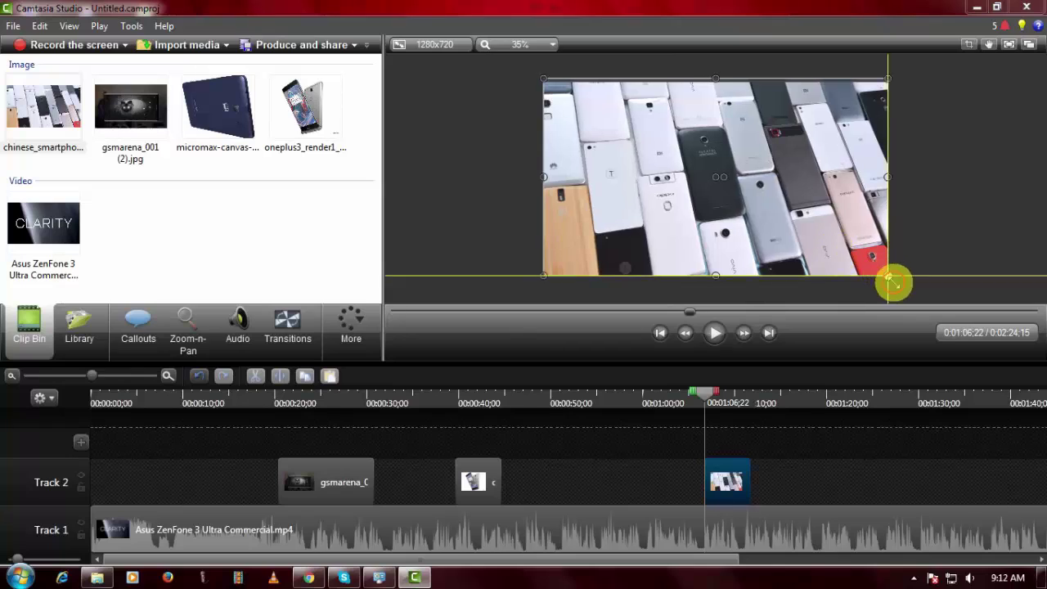
pyautogui.click(953, 261)
pyautogui.moveTo(707, 392)
pyautogui.mouseDown()
pyautogui.moveTo(923, 400)
pyautogui.moveTo(56, 413)
pyautogui.moveTo(171, 426)
pyautogui.moveTo(823, 420)
pyautogui.moveTo(341, 421)
pyautogui.mouseUp()
# Produce the video with the 'MP4 only (up to 1080p)' preset as Untitledddwwdwd.
pyautogui.click(320, 48)
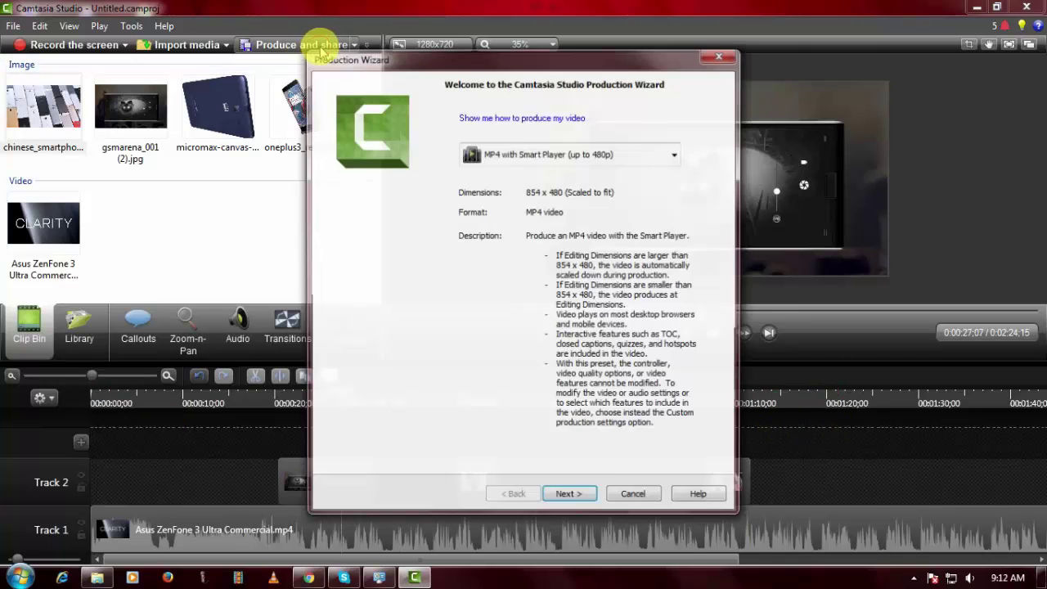
pyautogui.click(617, 152)
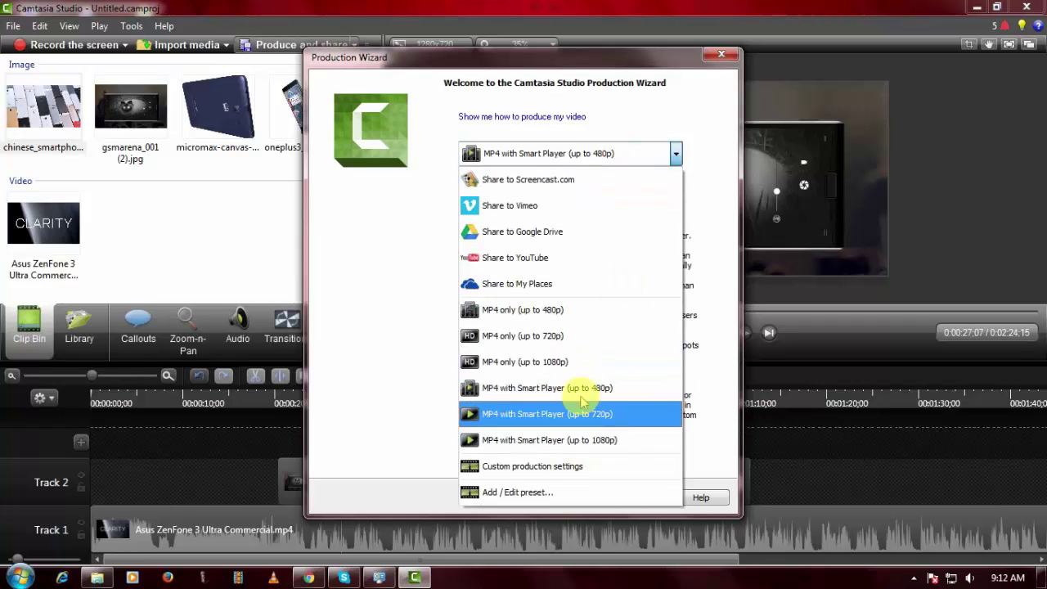
pyautogui.click(574, 362)
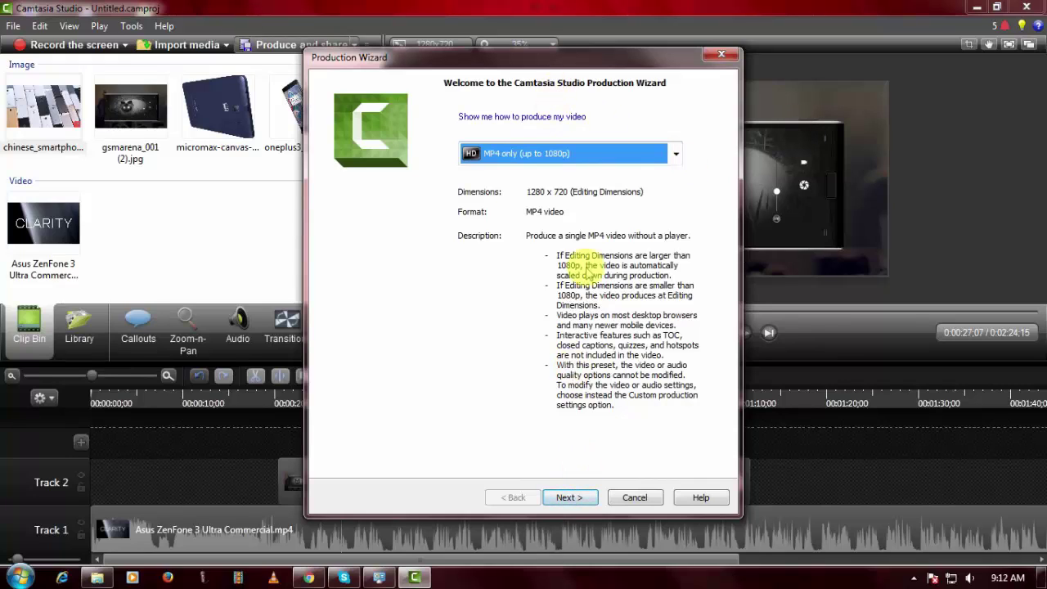
pyautogui.click(560, 501)
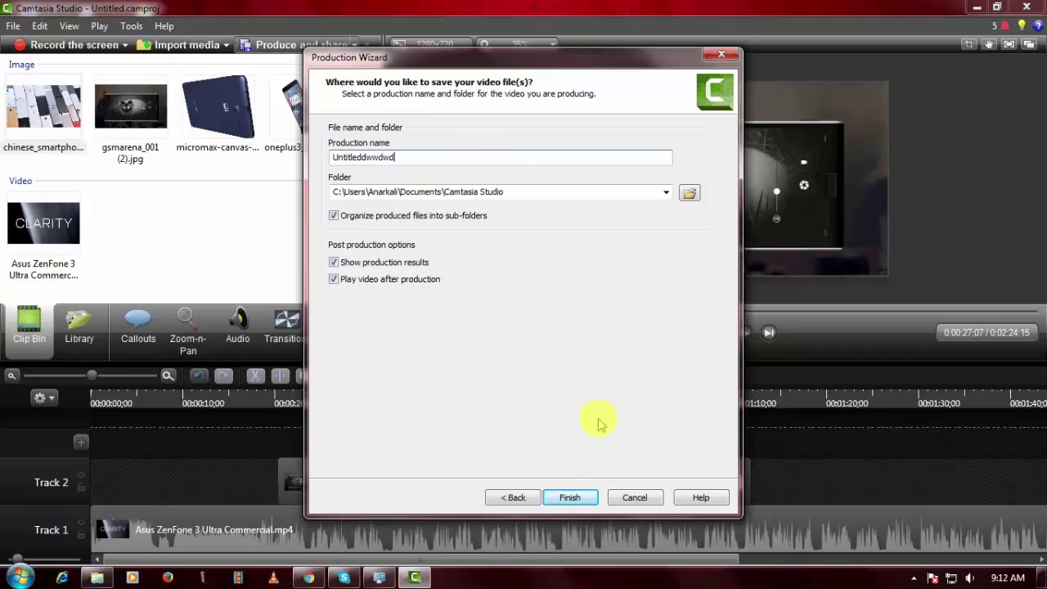
pyautogui.click(570, 498)
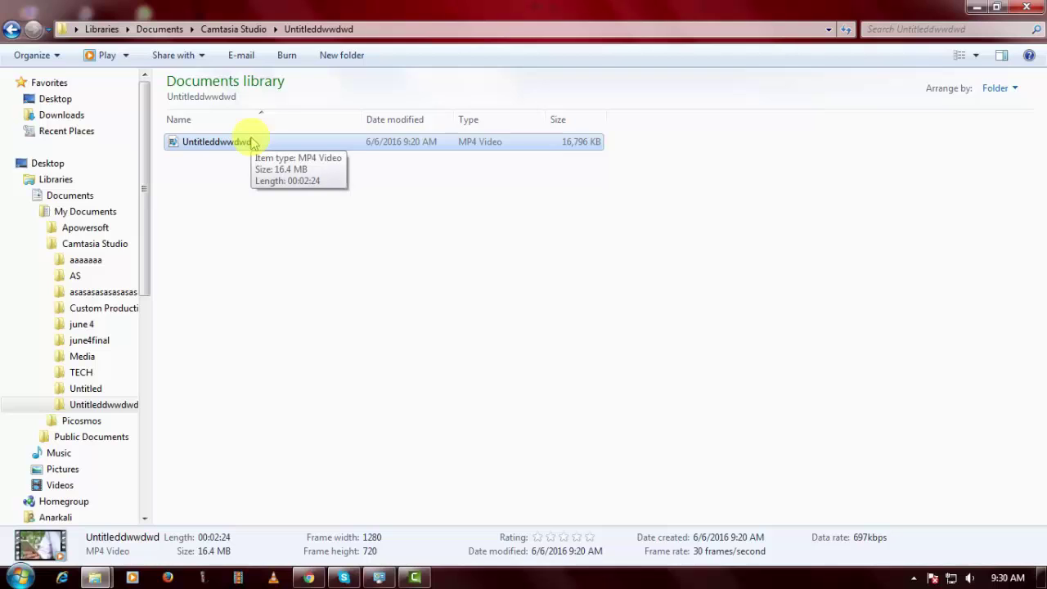
# Play the Untitledddwwdwd MP4 from its Explorer folder.
pyautogui.doubleClick(253, 143)
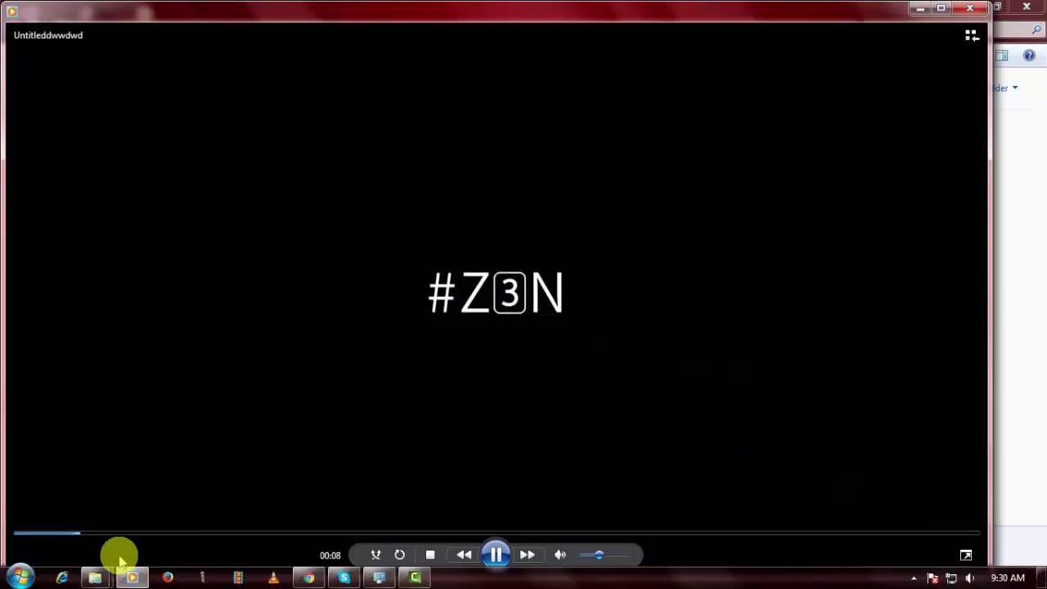
# Skip through the commercial's 6.8-inch and specs scenes to the brands photo, then close the player.
pyautogui.click(94, 536)
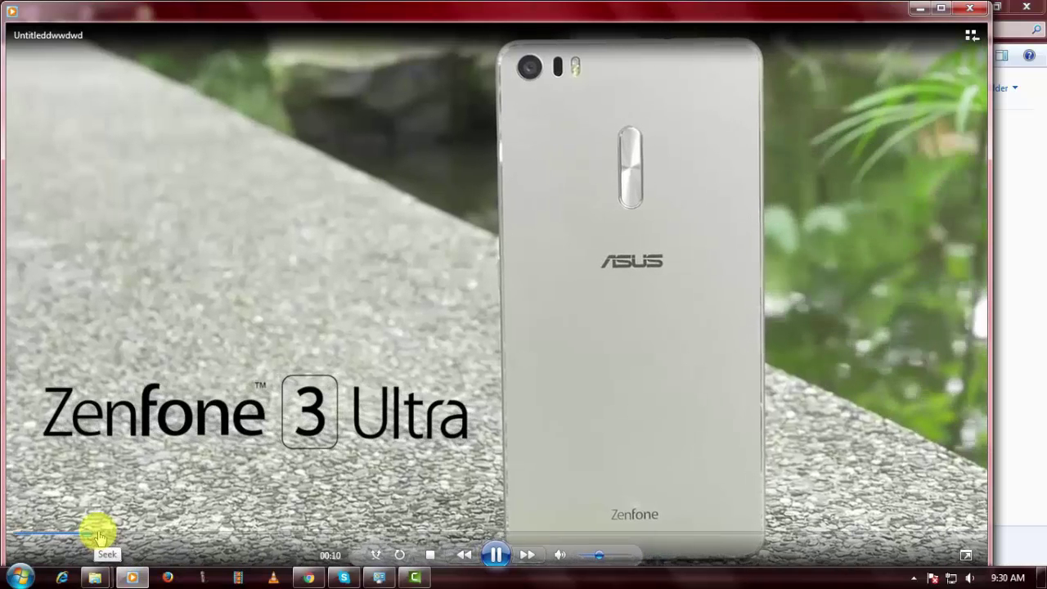
pyautogui.moveTo(105, 539); pyautogui.dragTo(121, 542)
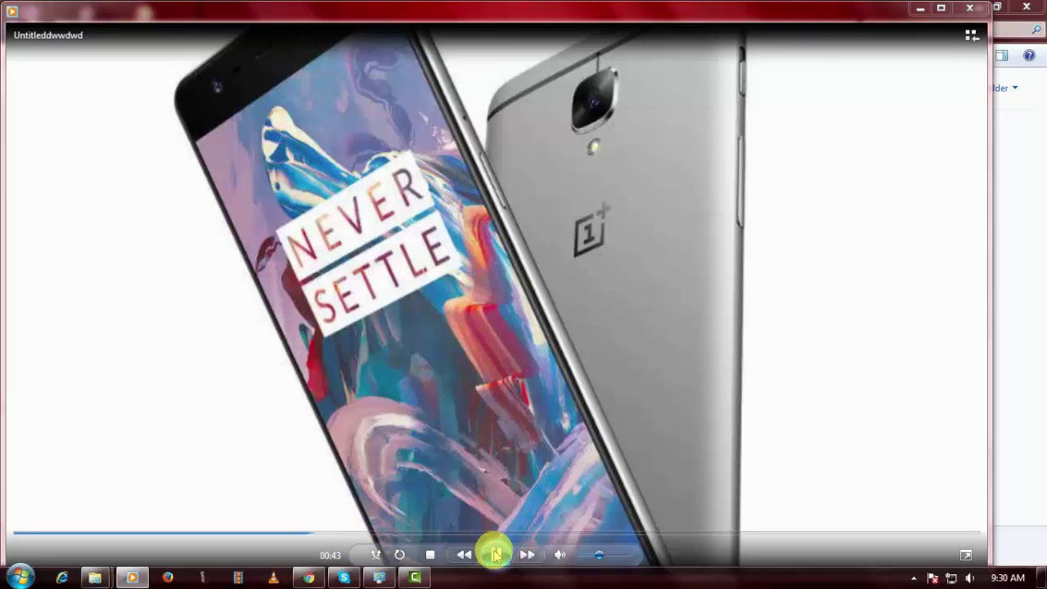
pyautogui.click(335, 537)
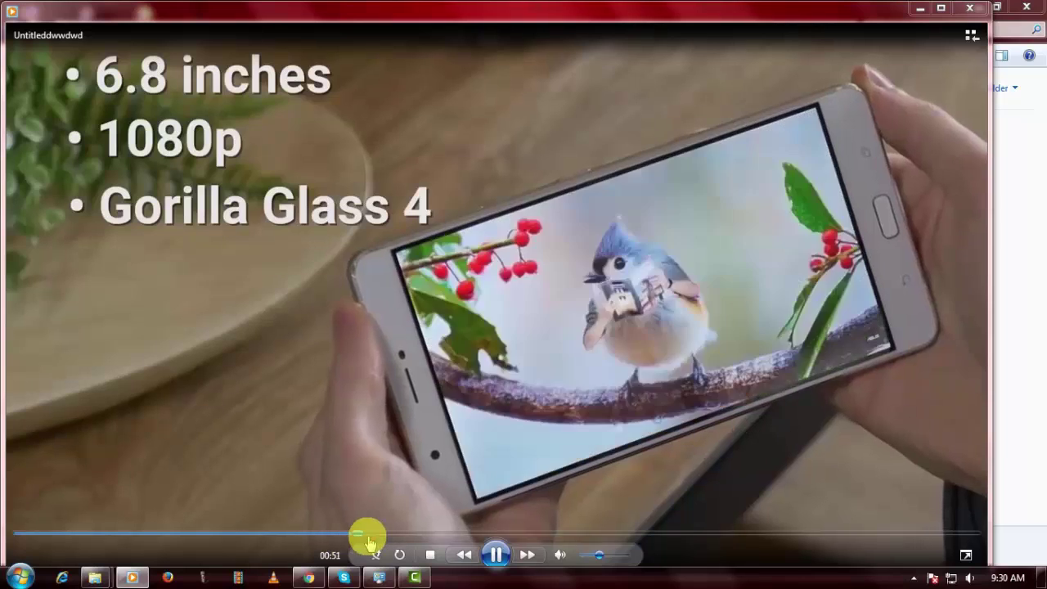
pyautogui.click(370, 539)
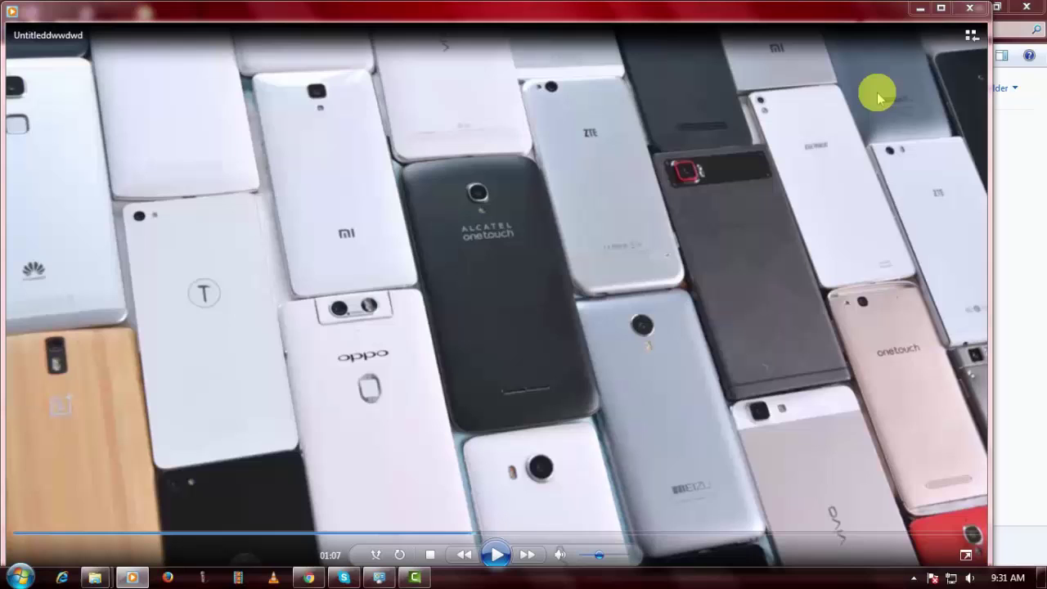
pyautogui.click(968, 8)
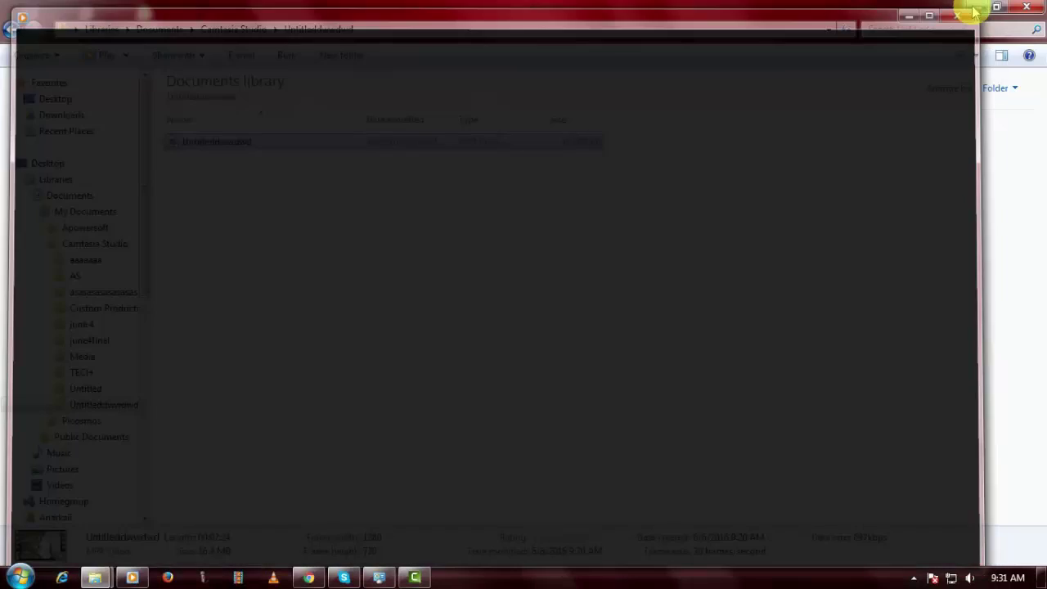
# Restore the Technology Dunia YouTube channel page and scroll down to its What to watch next videos.
pyautogui.click(314, 575)
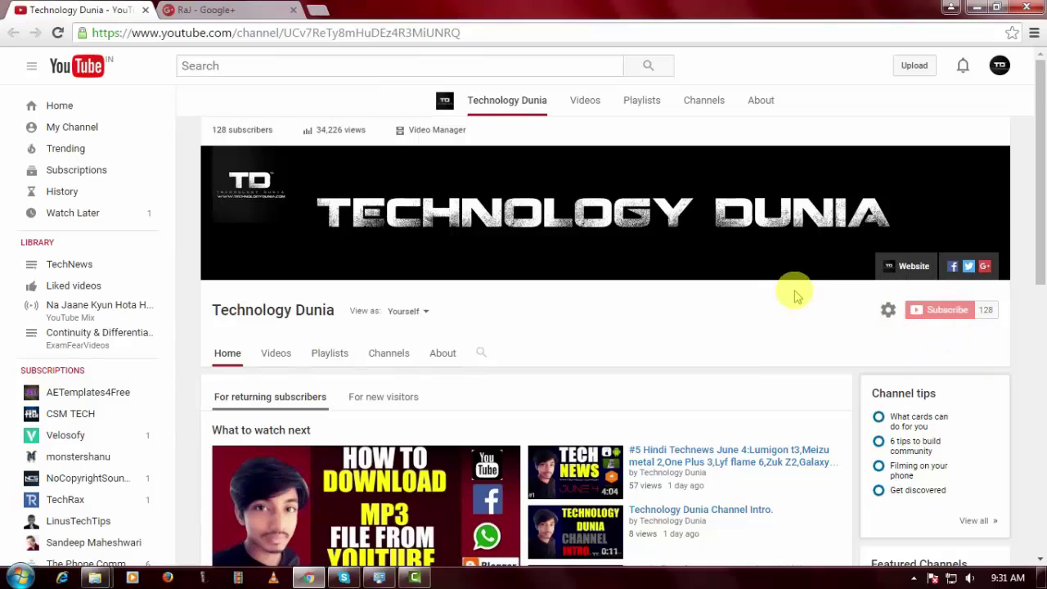
pyautogui.scroll(-3, 666, 338)
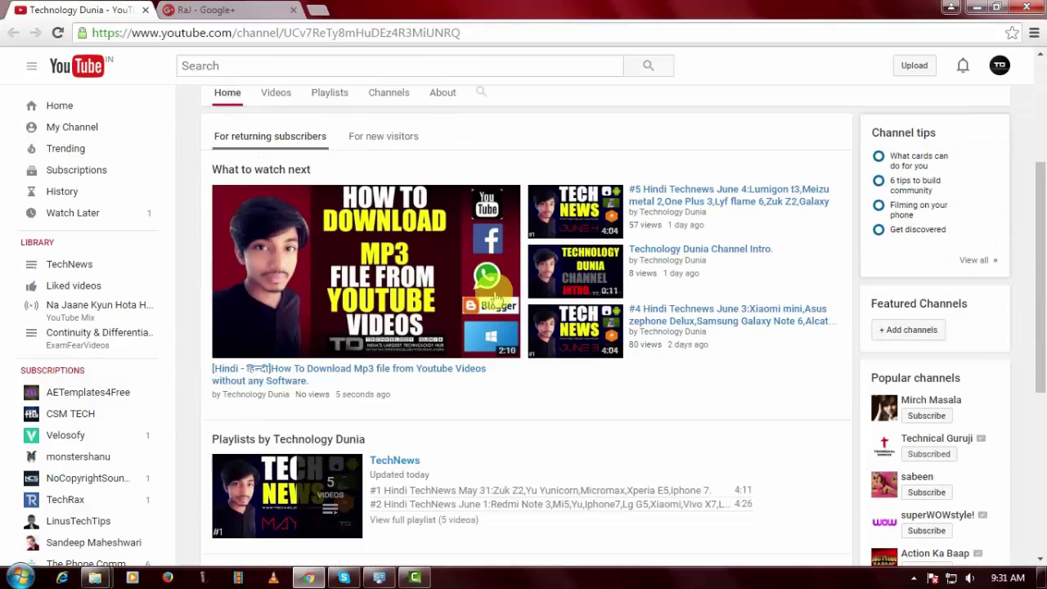